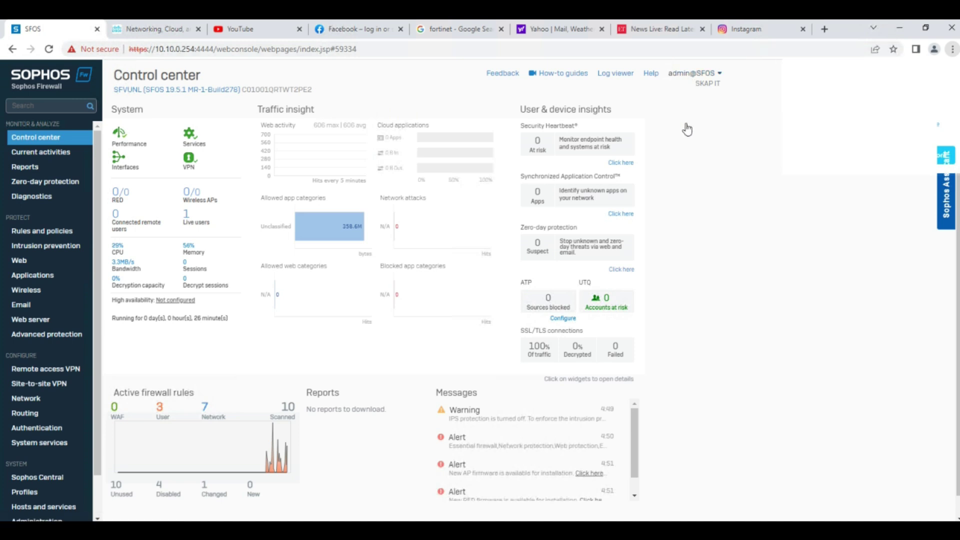
Open the admin account menu at the top right of the Control center.
{"action": "left_click", "coordinate": [703, 75]}
Log out, then sign back in with username admin and the account password.
{"action": "left_click", "coordinate": [652, 176]}
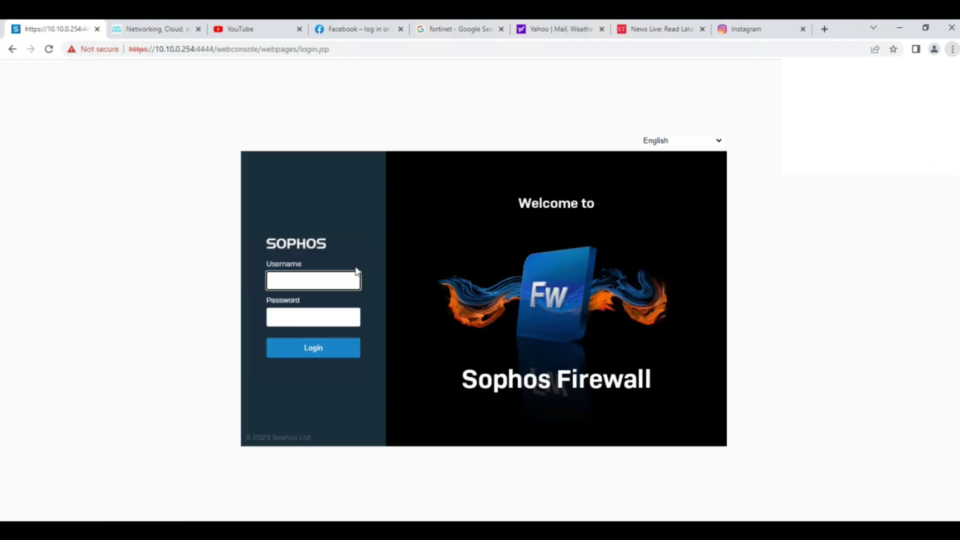
{"action": "left_click", "coordinate": [327, 280]}
{"action": "type", "text": "admin"}
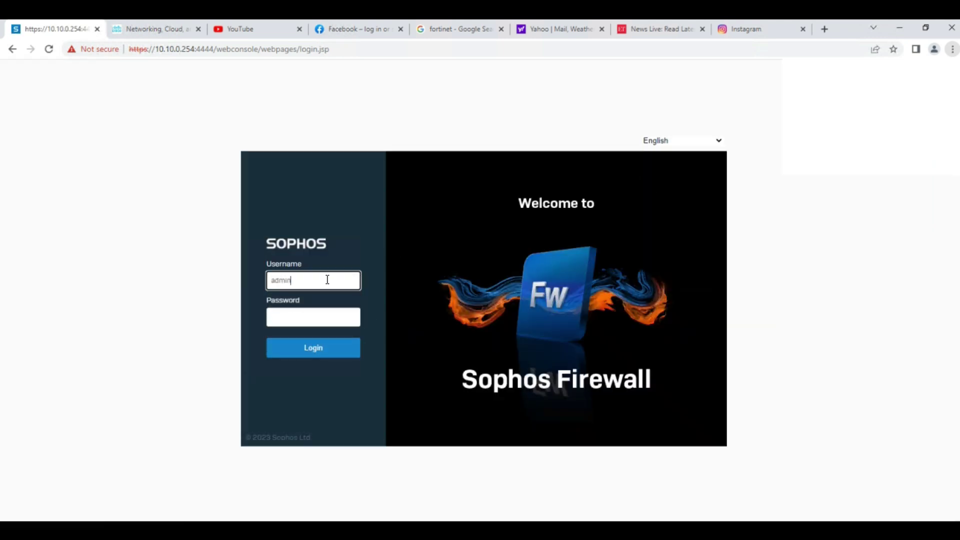
{"action": "key", "text": "Tab"}
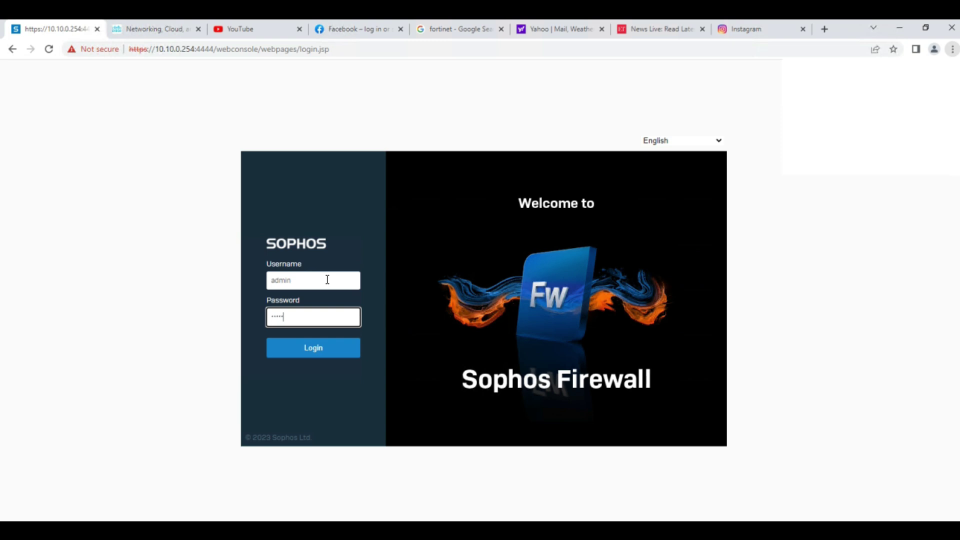
{"action": "key", "text": "Return"}
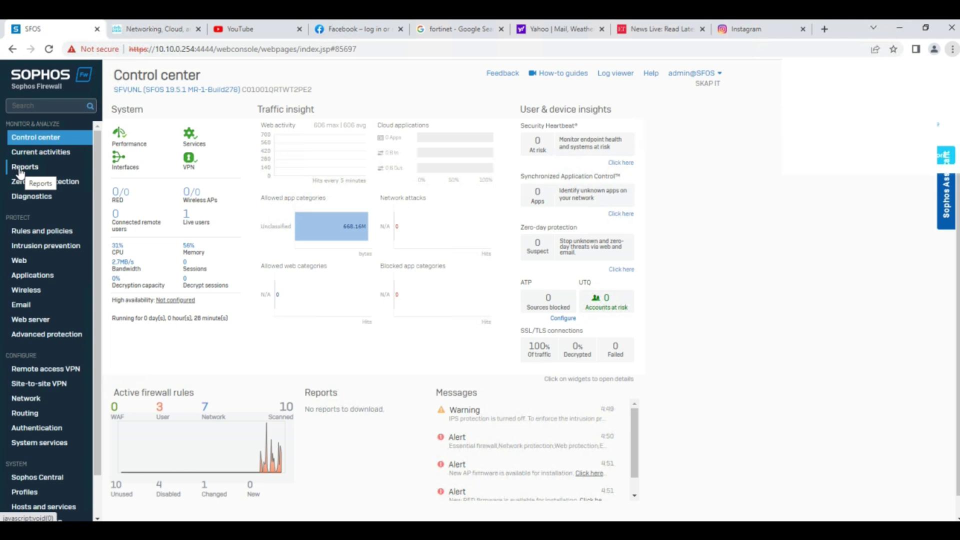
Browse the Network & threats, Applications & web, VPN, Email and Compliance reports, then view Current activities.
{"action": "left_click", "coordinate": [20, 168]}
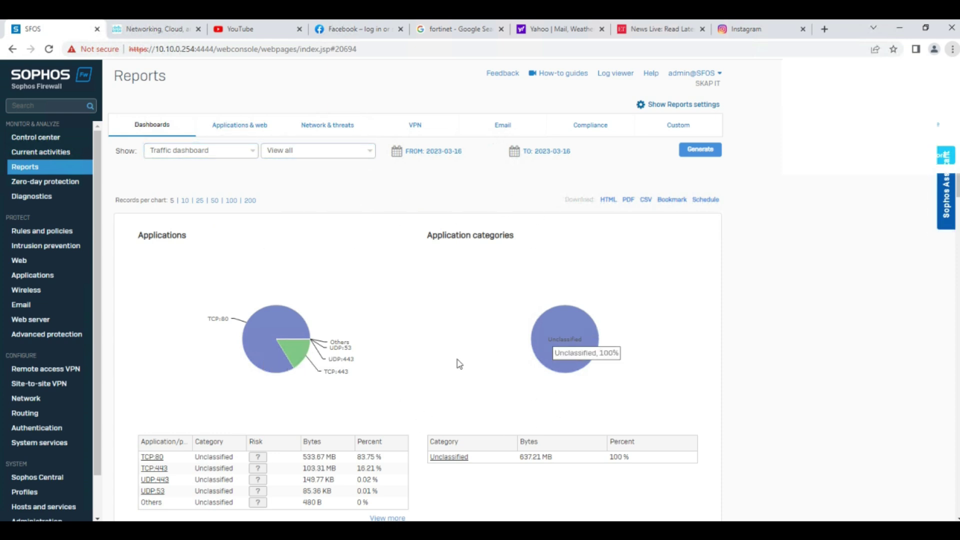
{"action": "left_click", "coordinate": [326, 128]}
{"action": "left_click", "coordinate": [243, 123]}
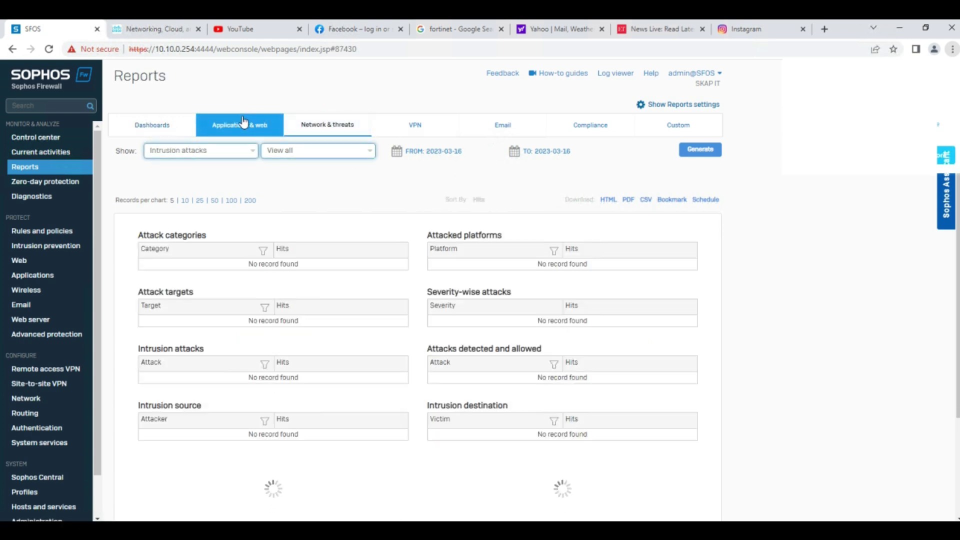
{"action": "left_click", "coordinate": [397, 128]}
{"action": "left_click", "coordinate": [495, 133]}
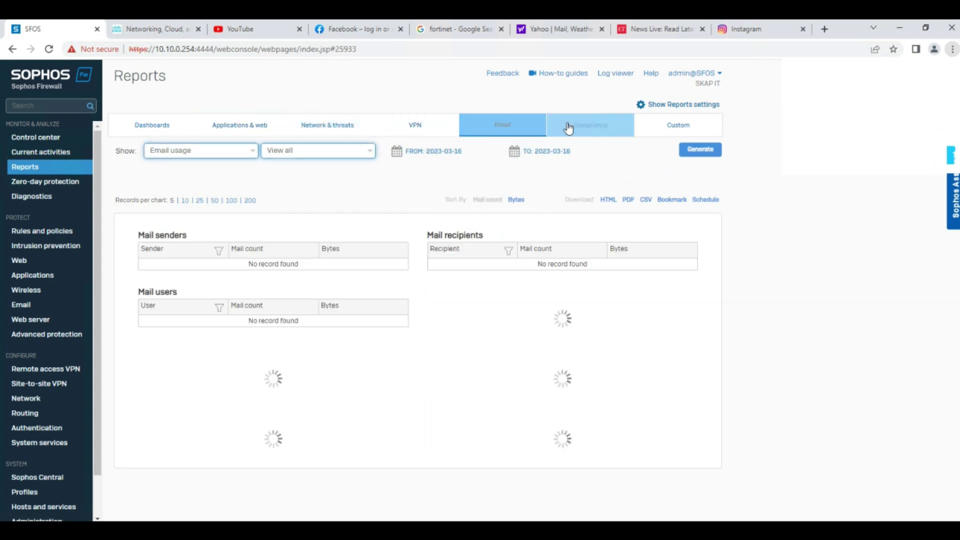
{"action": "left_click", "coordinate": [587, 128]}
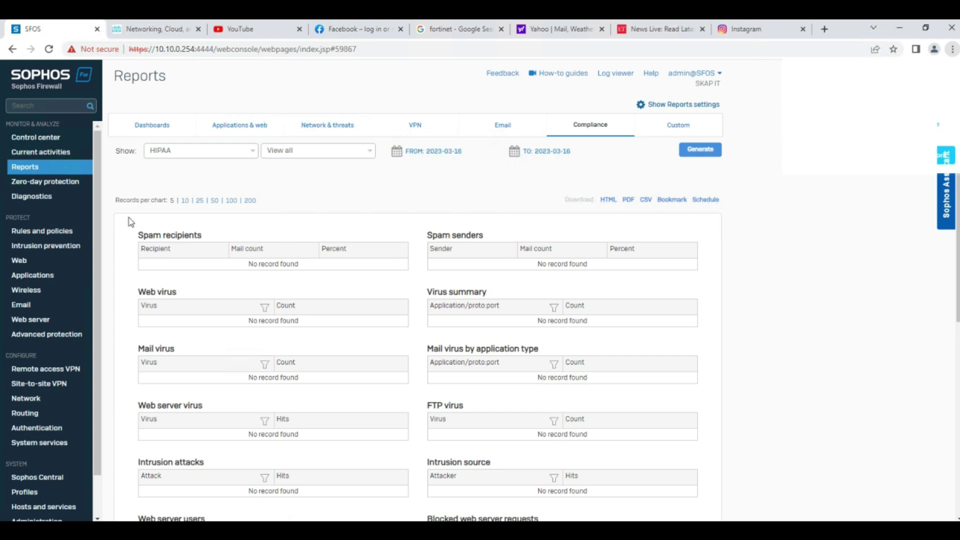
{"action": "left_click", "coordinate": [28, 154]}
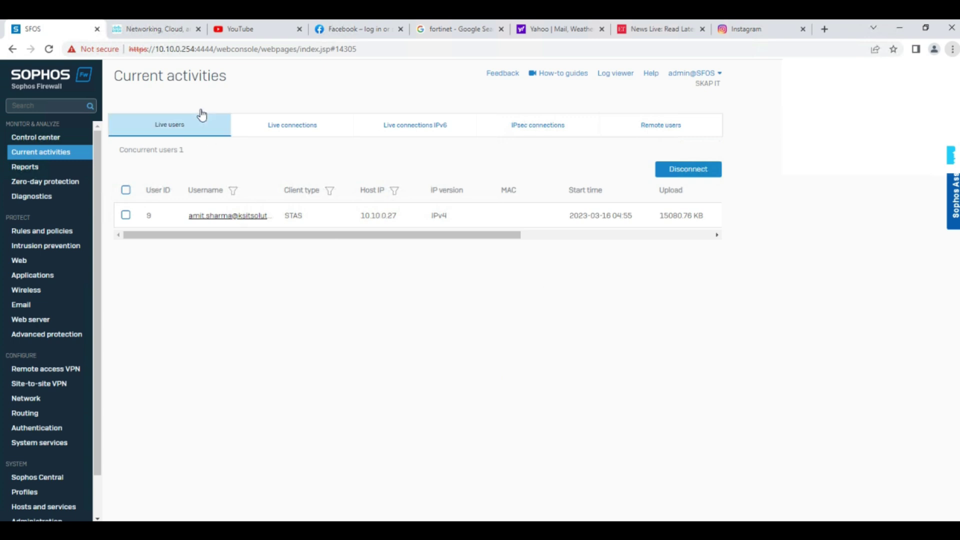
Visit the Cisco, YouTube, Facebook, Google search, Yahoo and News Live tabs in turn.
{"action": "left_click", "coordinate": [168, 28]}
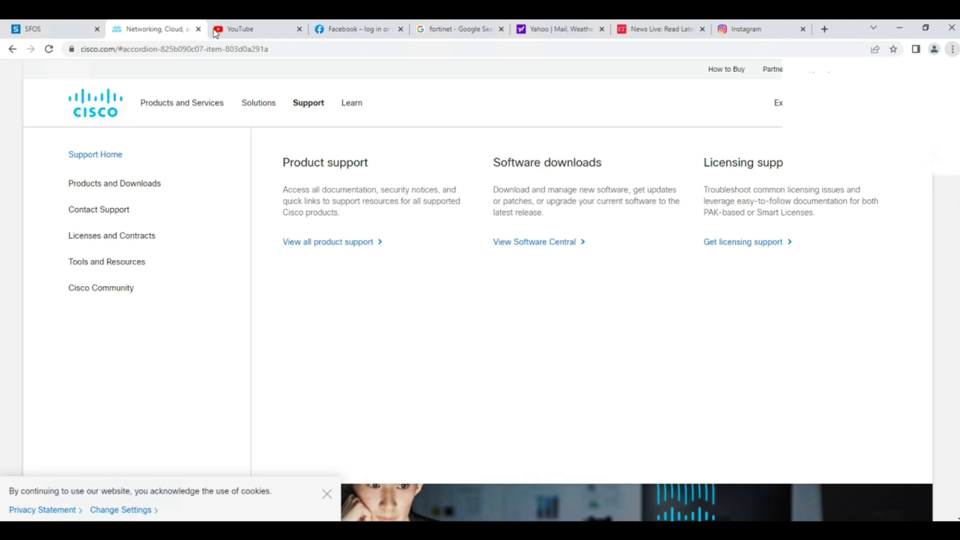
{"action": "left_click", "coordinate": [224, 31]}
{"action": "left_click", "coordinate": [368, 31]}
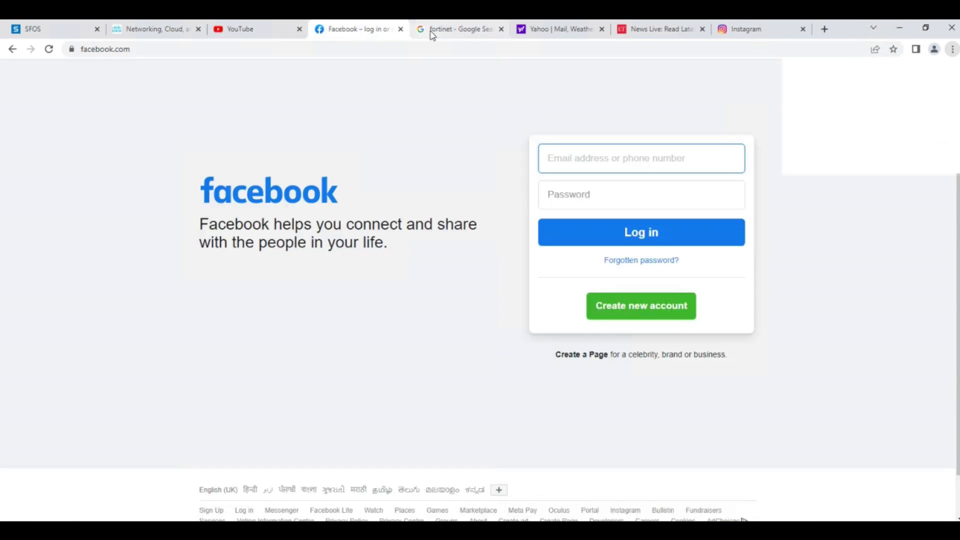
{"action": "left_click", "coordinate": [432, 31]}
{"action": "left_click", "coordinate": [550, 32]}
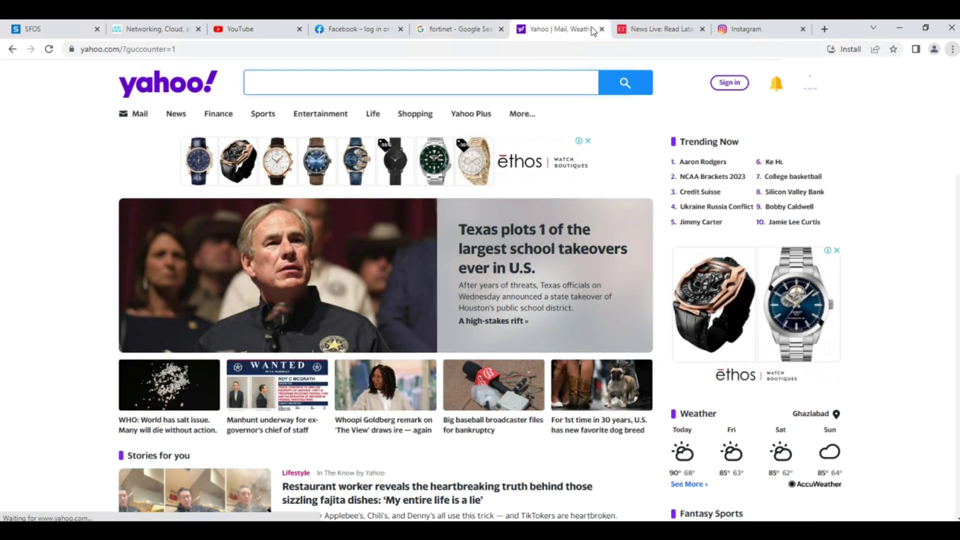
{"action": "left_click", "coordinate": [634, 30]}
{"action": "left_click", "coordinate": [544, 36]}
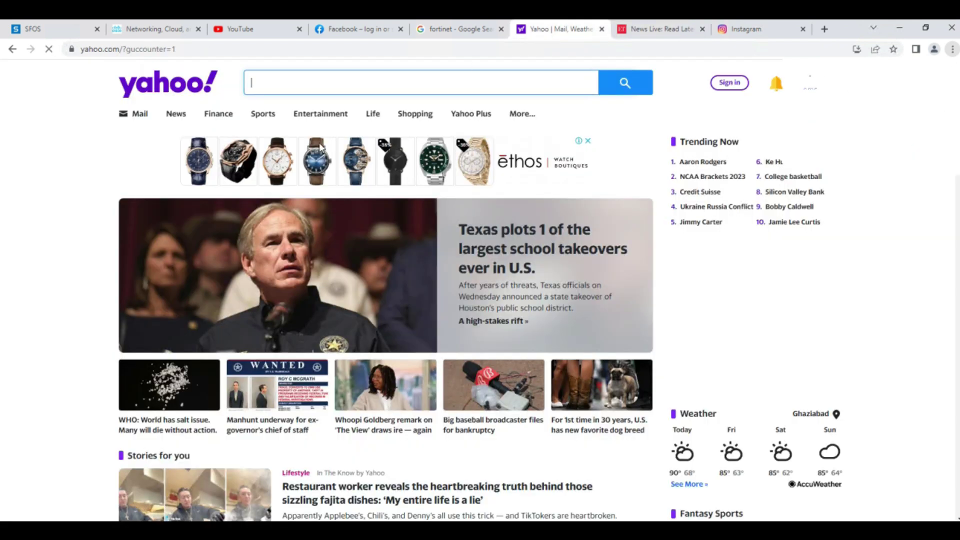
Open fortinet.com from the Fortinet search results and return to the SFOS console.
{"action": "left_click", "coordinate": [471, 34]}
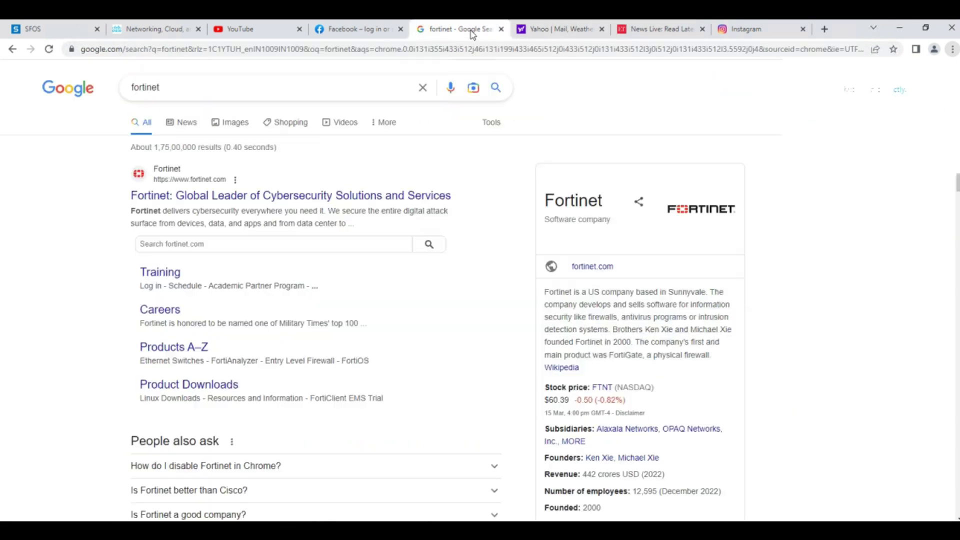
{"action": "left_click", "coordinate": [189, 196]}
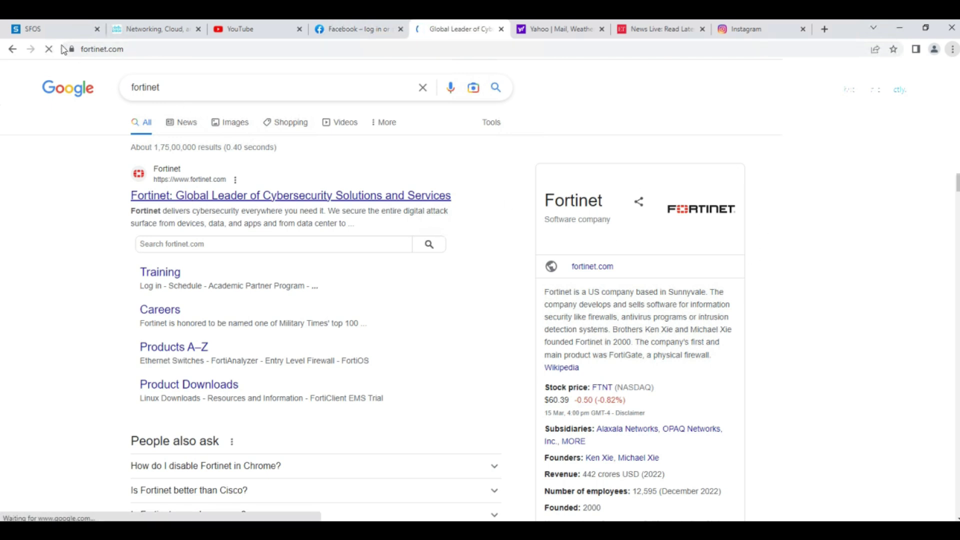
{"action": "left_click", "coordinate": [56, 31]}
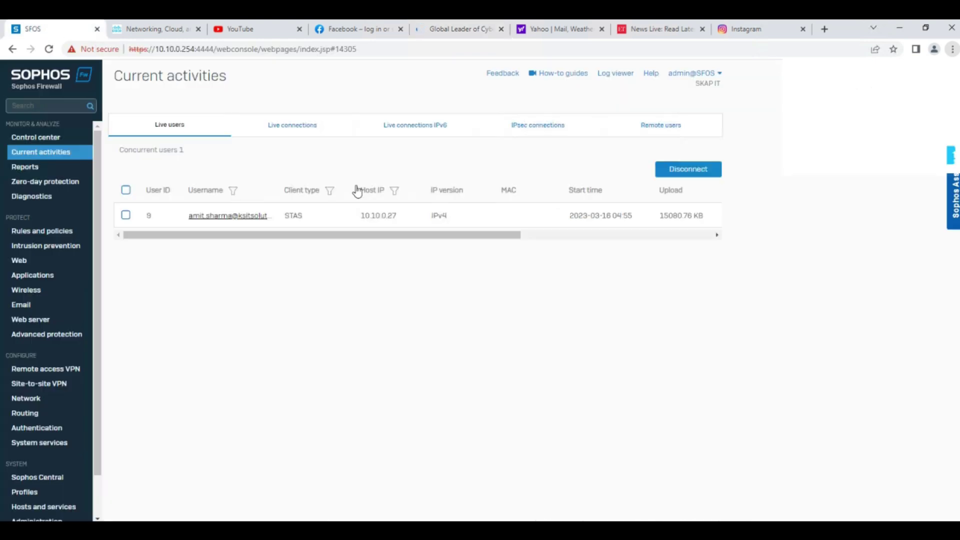
Go to Diagnostics and show the Packet capture page.
{"action": "left_click", "coordinate": [43, 199]}
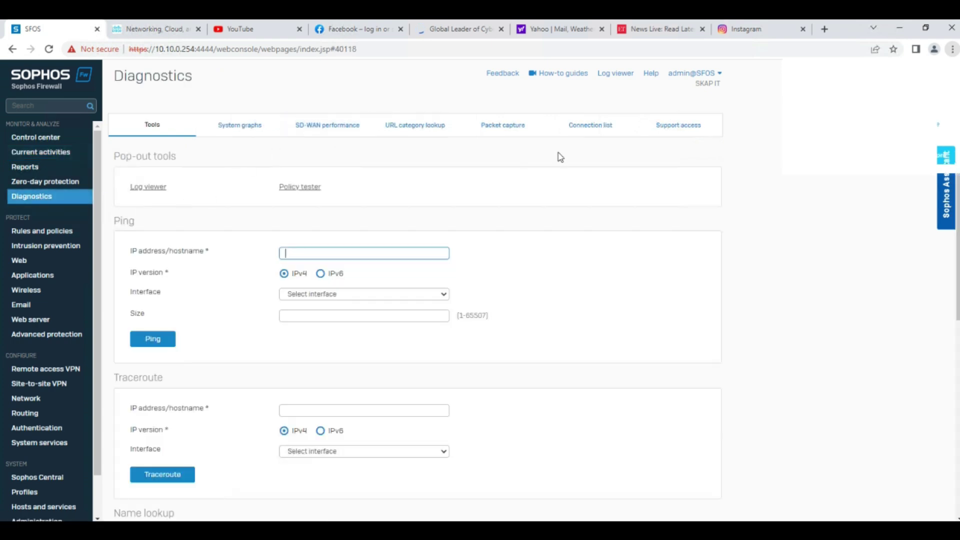
{"action": "left_click", "coordinate": [515, 127]}
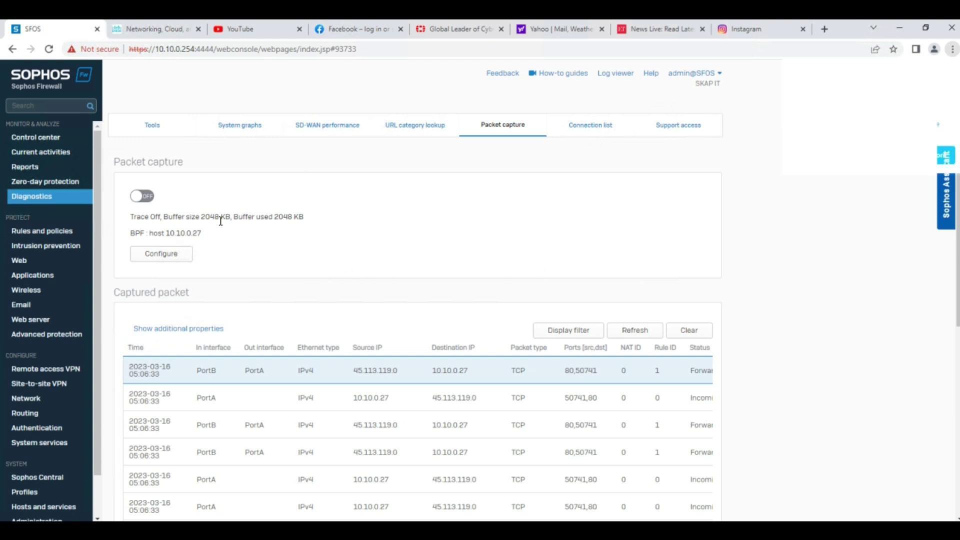
Switch packet capture ON and refresh the captured packet list.
{"action": "left_click", "coordinate": [148, 197]}
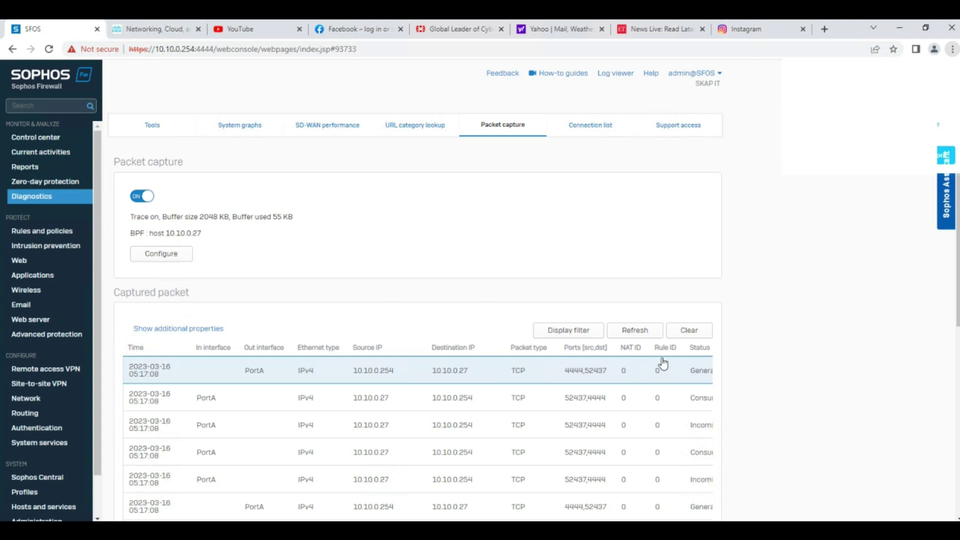
{"action": "left_click", "coordinate": [624, 332]}
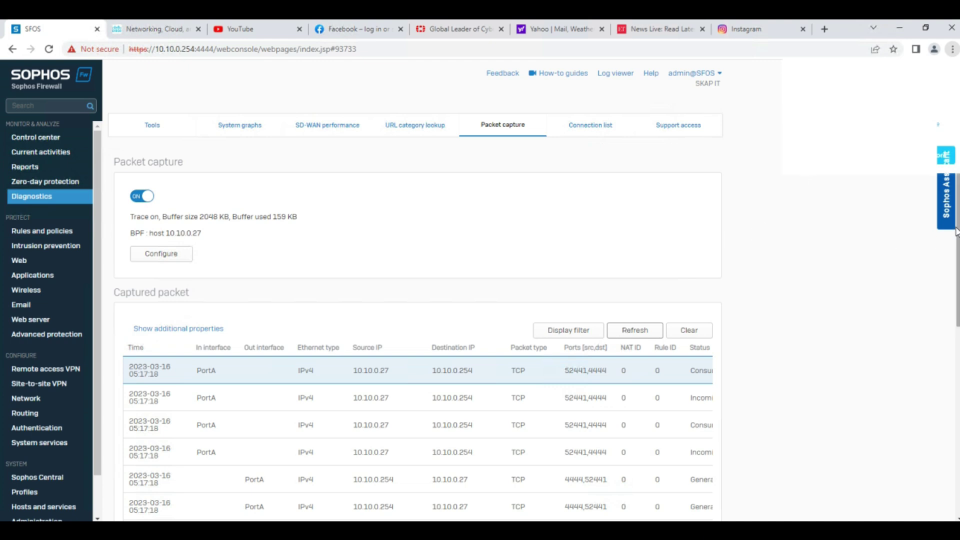
{"action": "scroll", "coordinate": [956, 231], "scroll_direction": "down", "scroll_amount": 3}
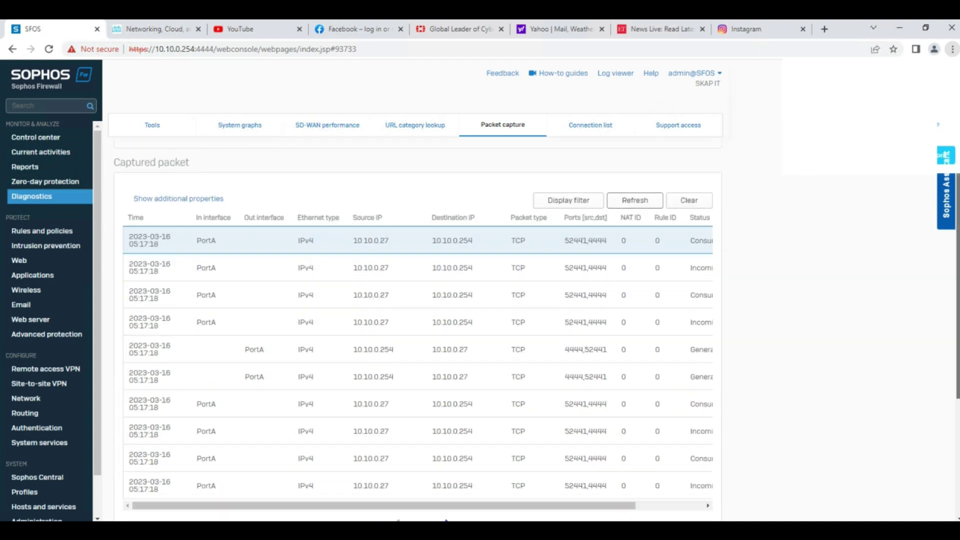
Reload the Instagram page to generate traffic, then refresh the packet list in SFOS.
{"action": "left_click", "coordinate": [744, 31]}
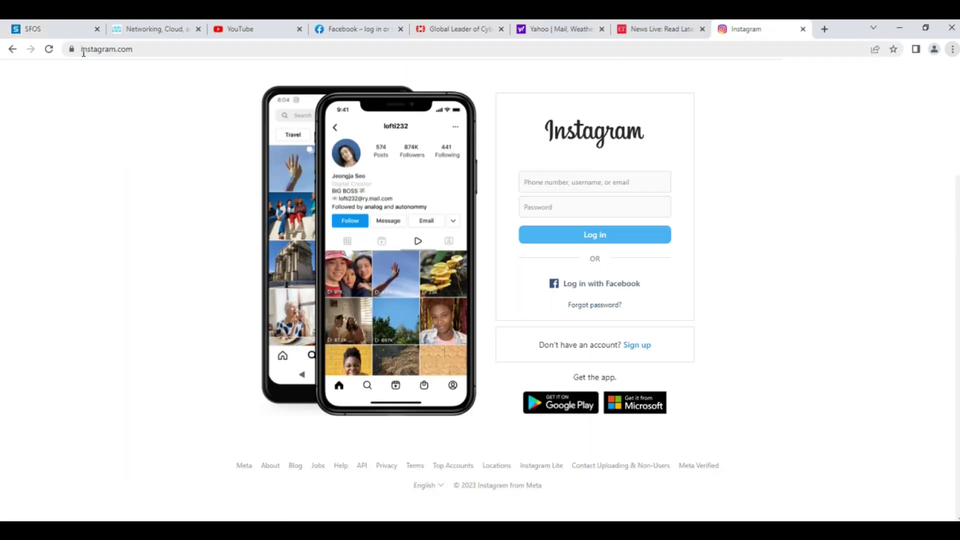
{"action": "left_click", "coordinate": [48, 49]}
{"action": "left_click", "coordinate": [49, 33]}
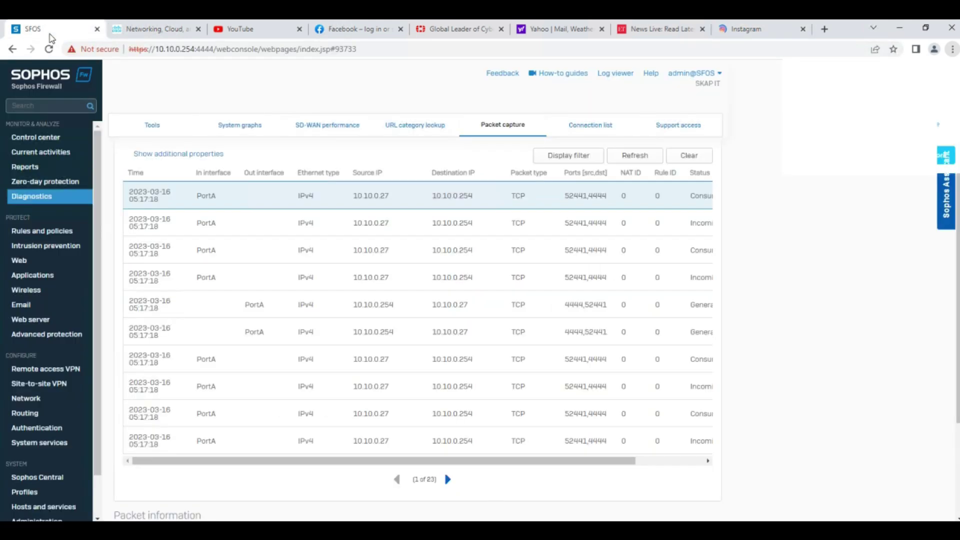
{"action": "left_click", "coordinate": [635, 155]}
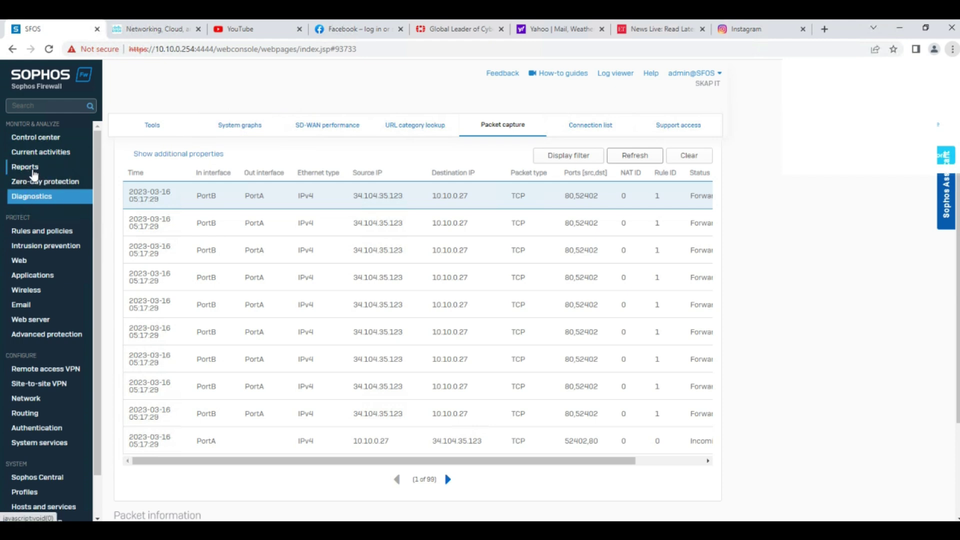
Open Reports and scroll the Traffic dashboard to the Application users and Hosts charts.
{"action": "left_click", "coordinate": [33, 173]}
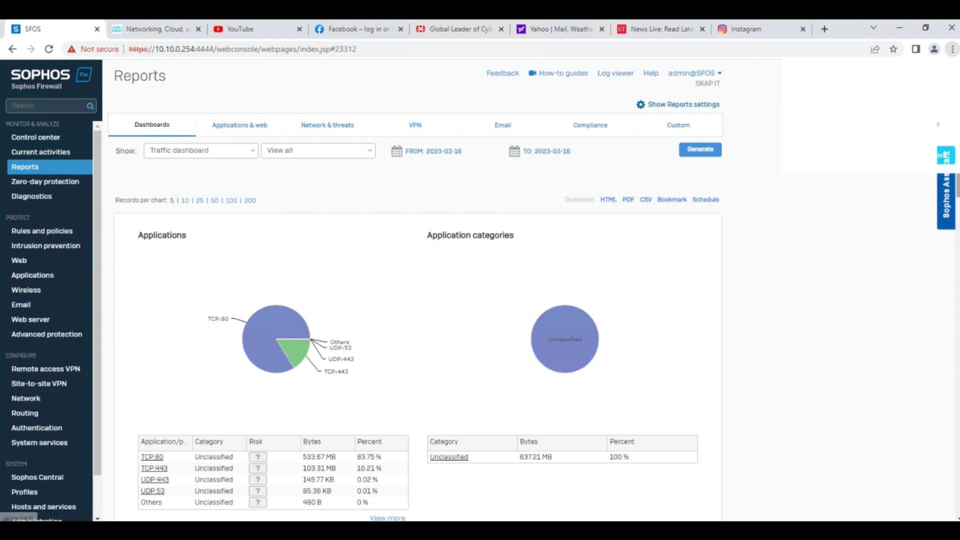
{"action": "scroll", "coordinate": [391, 255], "scroll_direction": "down", "scroll_amount": 1}
{"action": "scroll", "coordinate": [391, 255], "scroll_direction": "down", "scroll_amount": 1}
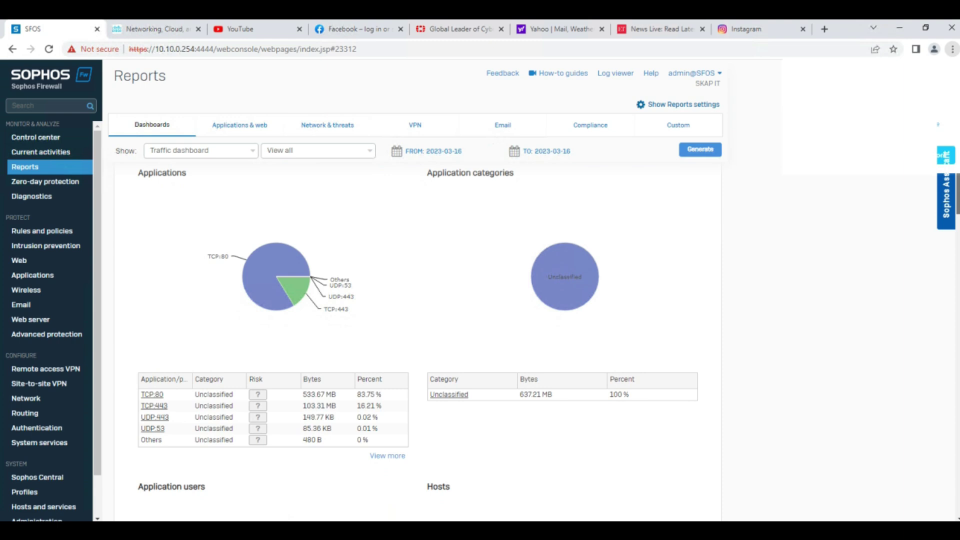
{"action": "scroll", "coordinate": [391, 255], "scroll_direction": "down", "scroll_amount": 3}
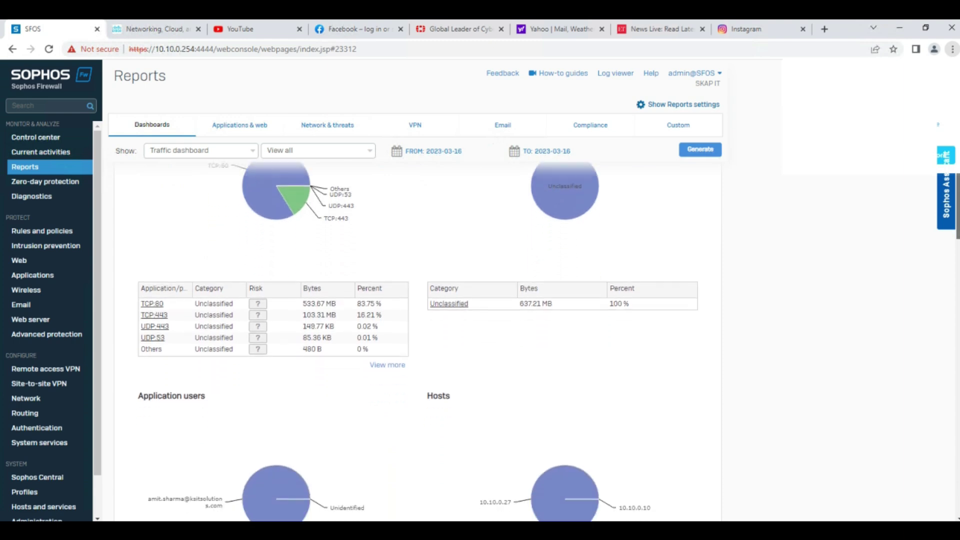
{"action": "scroll", "coordinate": [390, 255], "scroll_direction": "up", "scroll_amount": 2}
{"action": "mouse_move", "coordinate": [592, 253]}
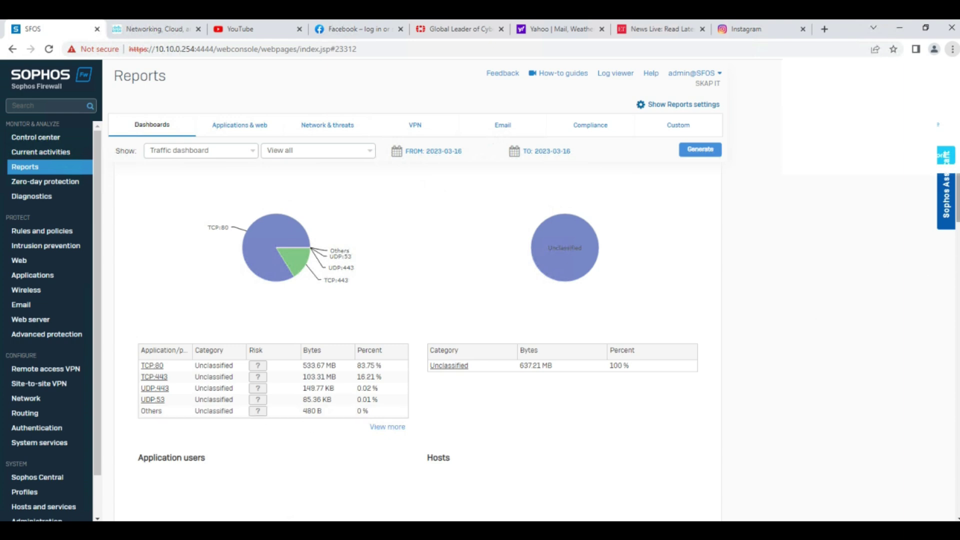
{"action": "scroll", "coordinate": [418, 340], "scroll_direction": "down", "scroll_amount": 5}
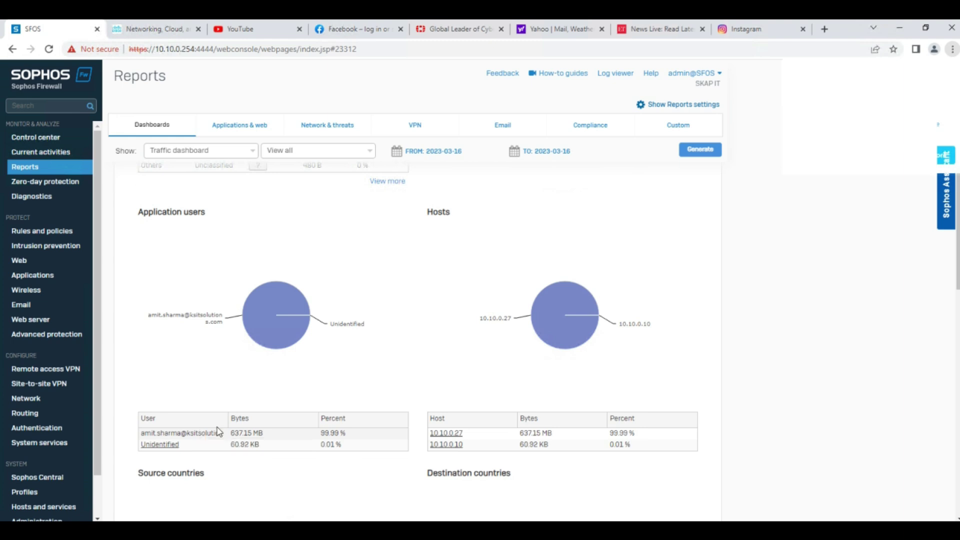
Filter the traffic report to the user and review their zones, applications, hosts and countries.
{"action": "left_click", "coordinate": [211, 436]}
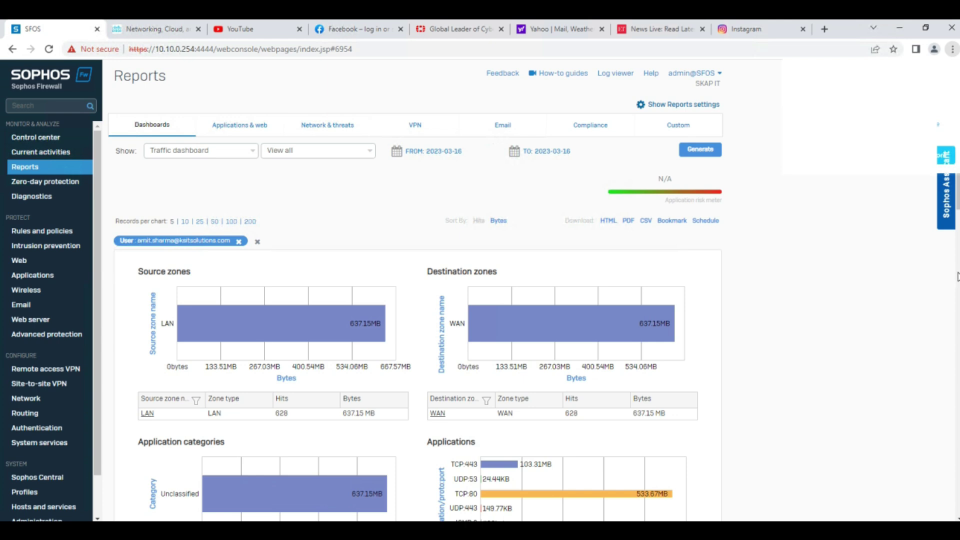
{"action": "scroll", "coordinate": [822, 274], "scroll_direction": "down", "scroll_amount": 3}
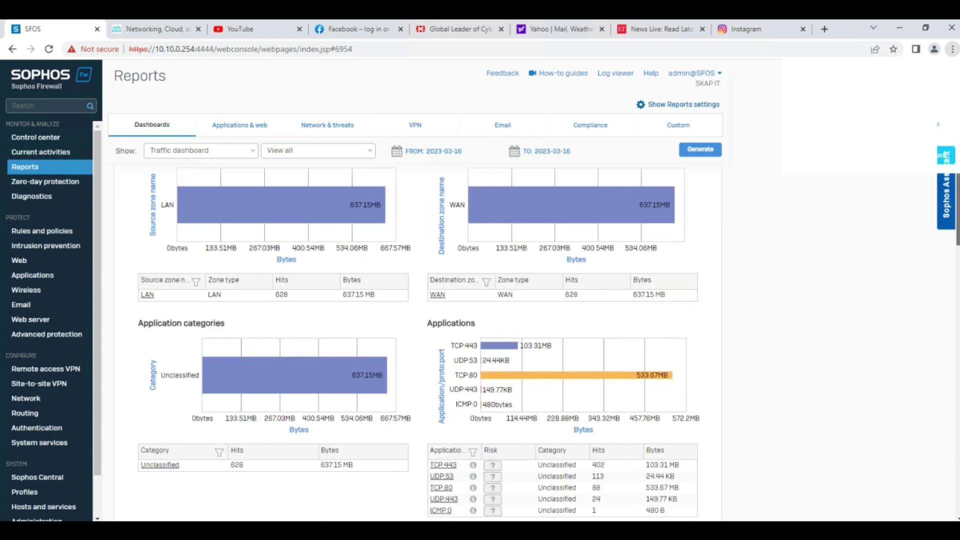
{"action": "mouse_move", "coordinate": [480, 478]}
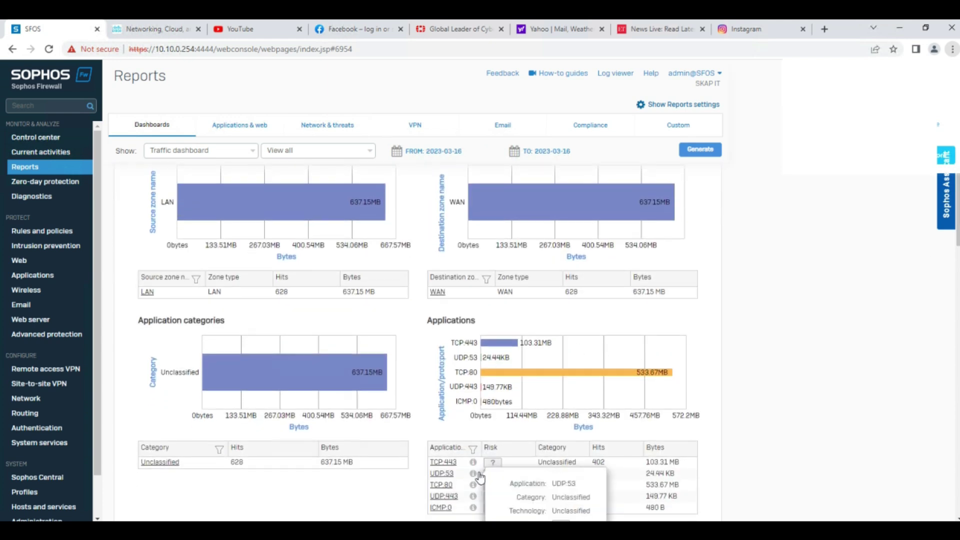
{"action": "left_click_drag", "start_coordinate": [958, 223], "coordinate": [958, 342]}
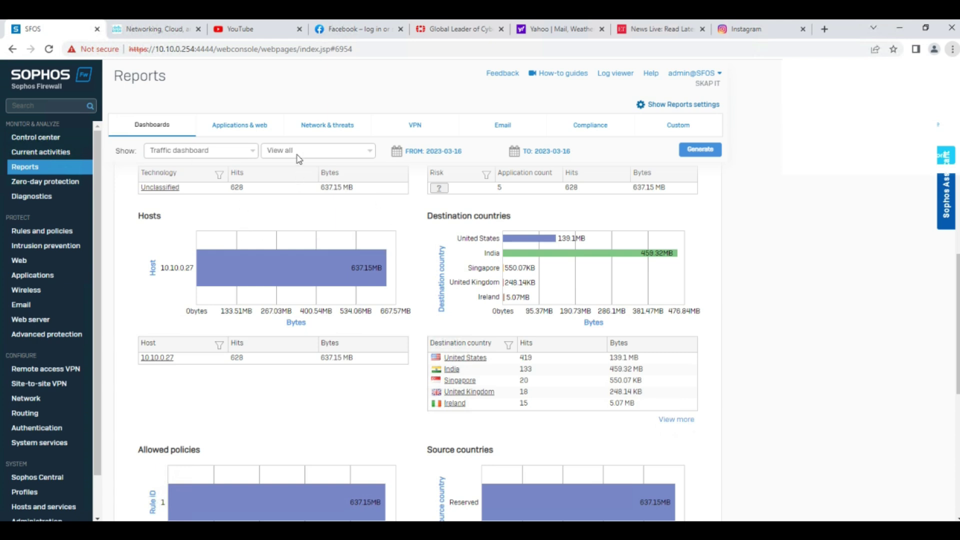
Start a Custom web report in Detail mode for the suggested user name.
{"action": "left_click", "coordinate": [670, 132]}
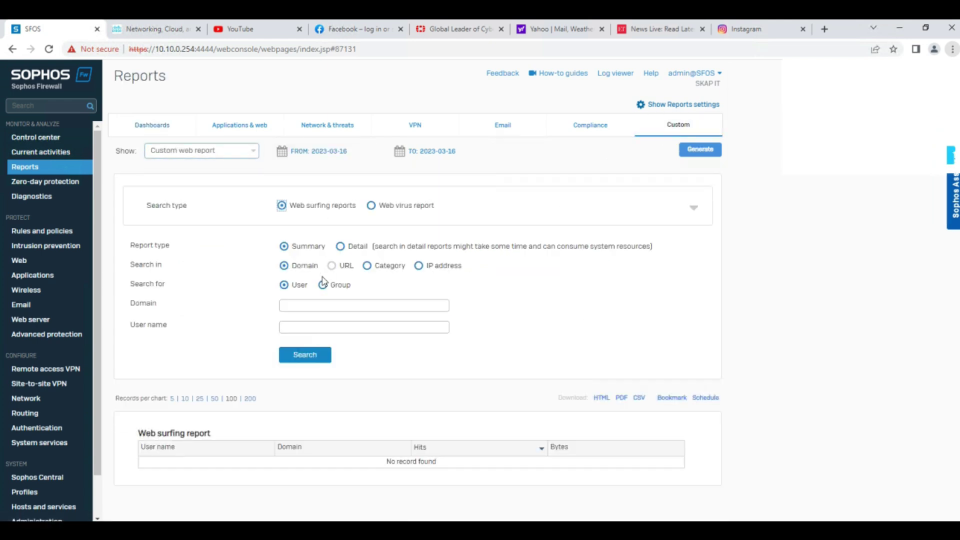
{"action": "left_click", "coordinate": [341, 247]}
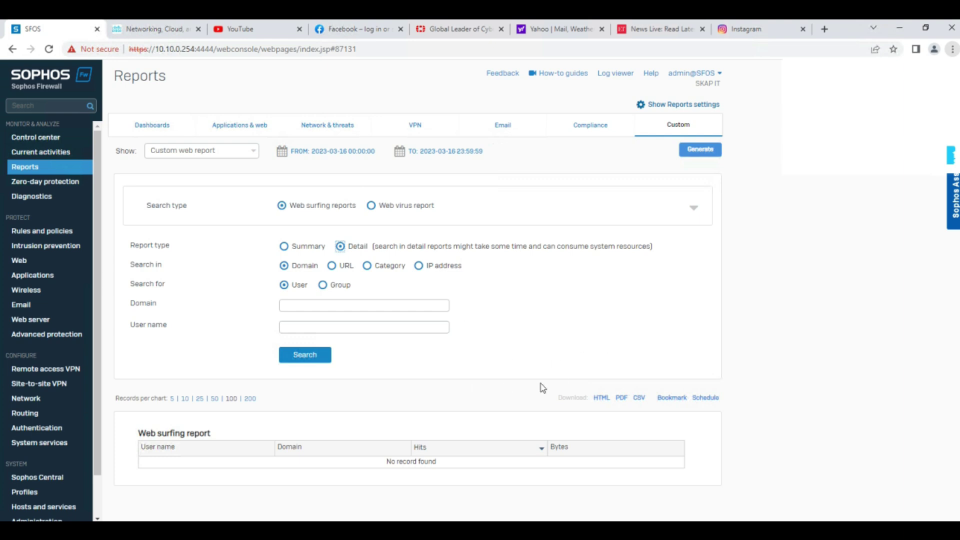
{"action": "left_click", "coordinate": [291, 326]}
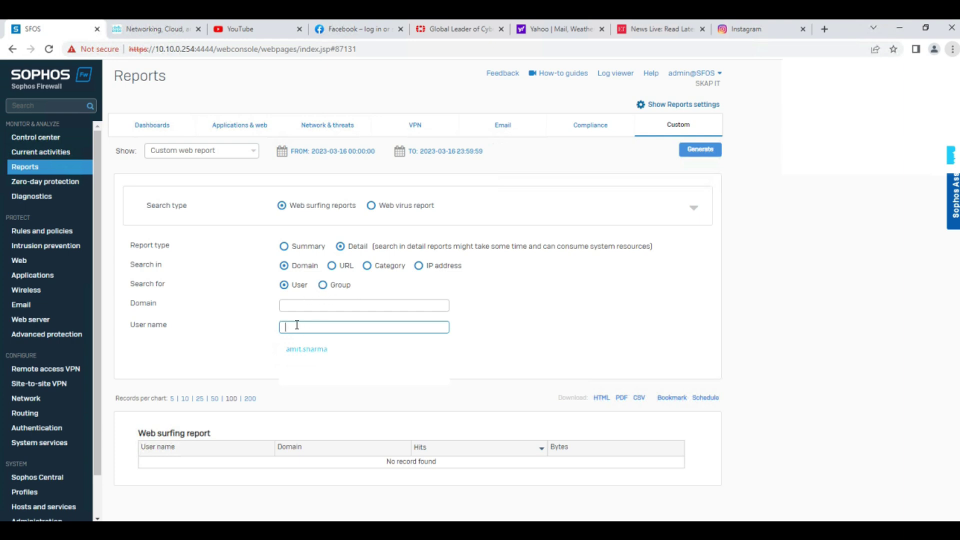
{"action": "key", "text": "Down"}
{"action": "key", "text": "Return"}
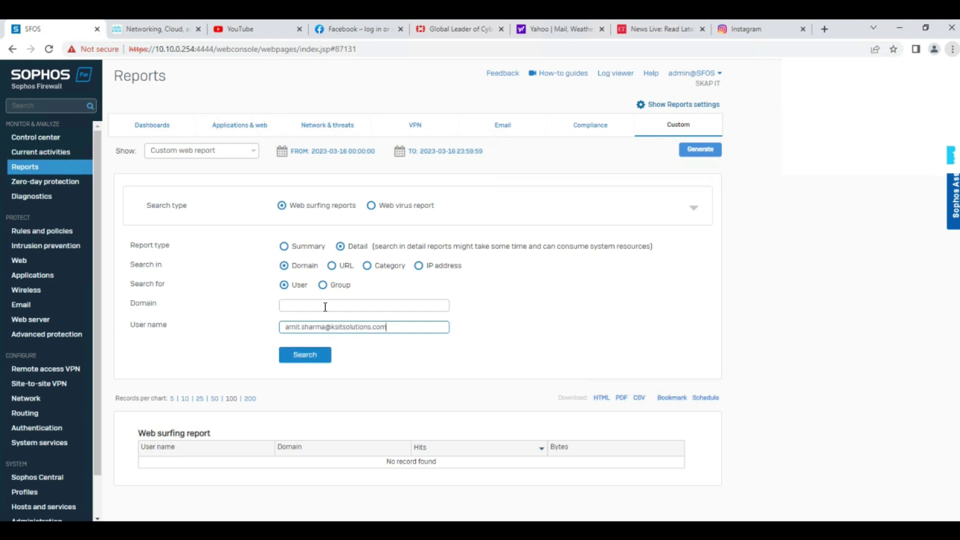
Set Search in to URL and run the detailed web surfing search.
{"action": "left_click", "coordinate": [367, 267]}
{"action": "left_click", "coordinate": [333, 267]}
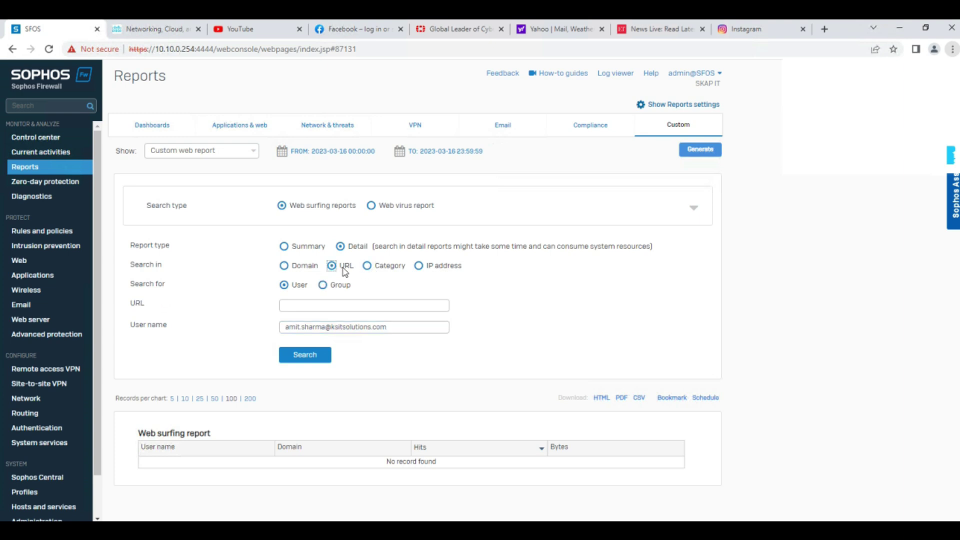
{"action": "left_click", "coordinate": [419, 266]}
{"action": "left_click", "coordinate": [333, 266]}
{"action": "left_click_drag", "start_coordinate": [287, 325], "coordinate": [409, 328]}
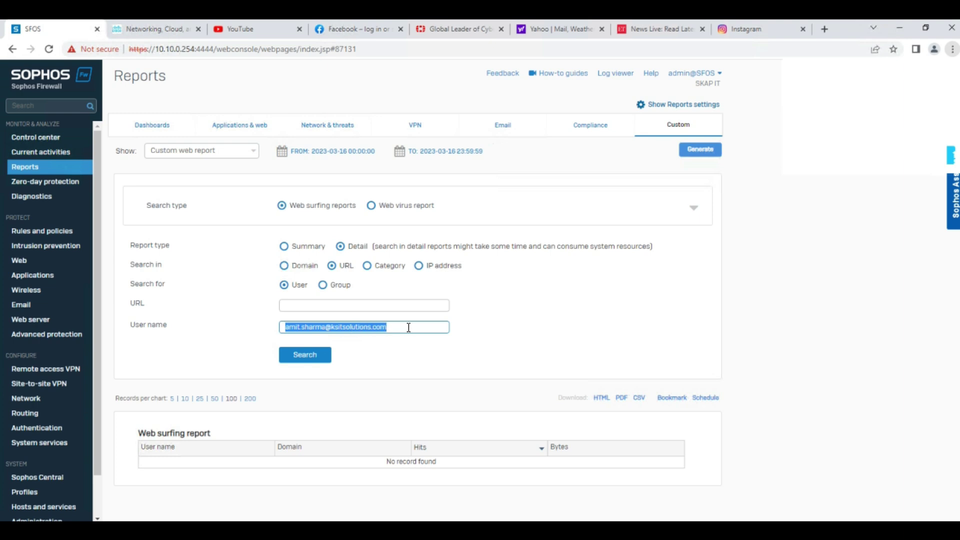
{"action": "left_click", "coordinate": [325, 358]}
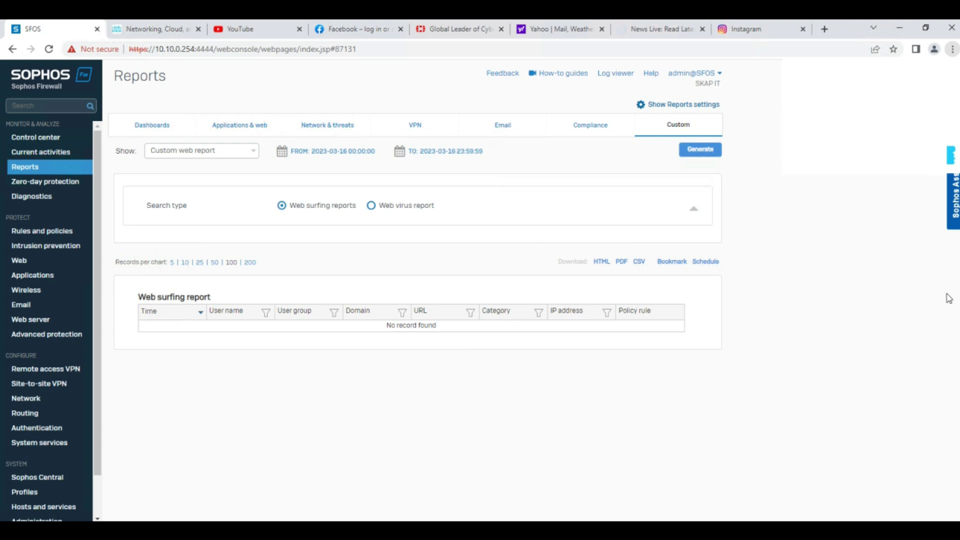
{"action": "left_click", "coordinate": [762, 31]}
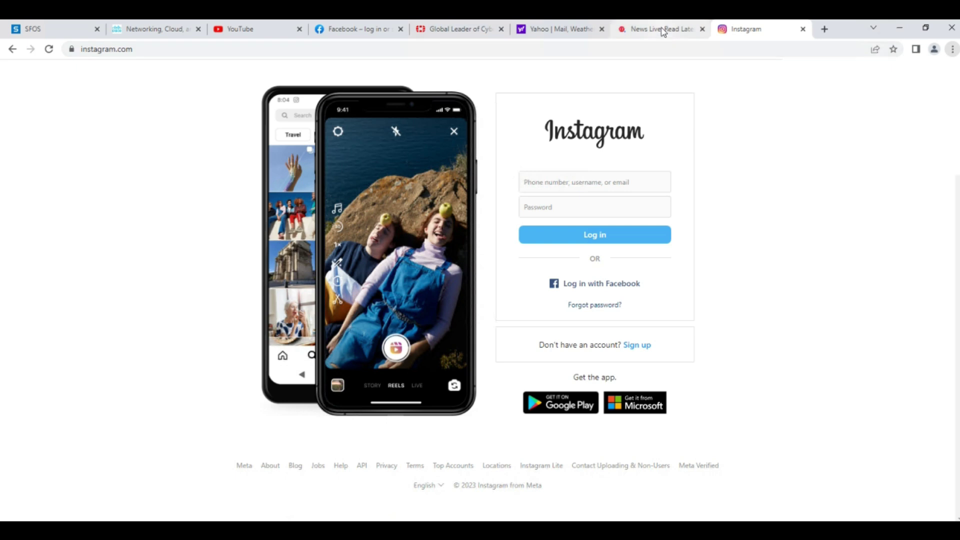
{"action": "left_click", "coordinate": [663, 30]}
{"action": "left_click", "coordinate": [559, 30]}
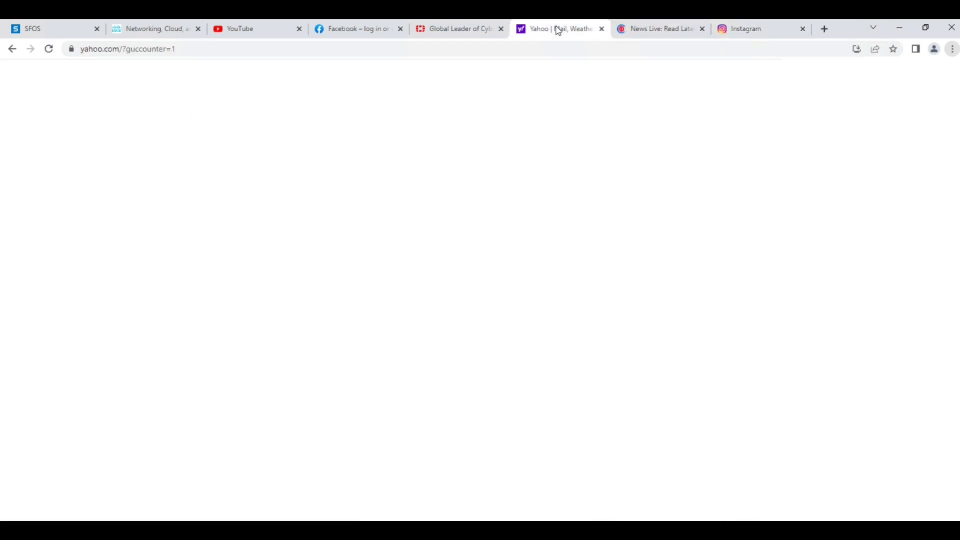
{"action": "left_click", "coordinate": [649, 29]}
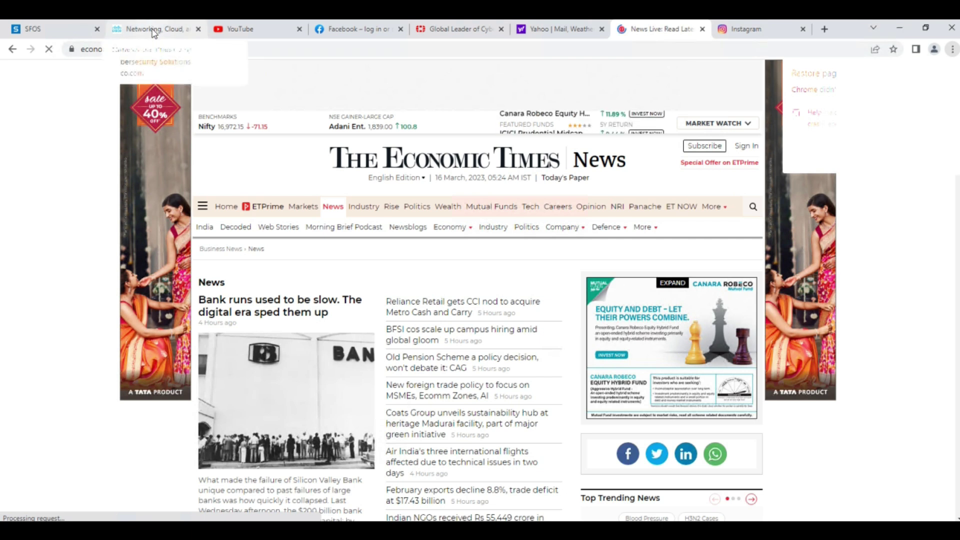
{"action": "left_click", "coordinate": [71, 34]}
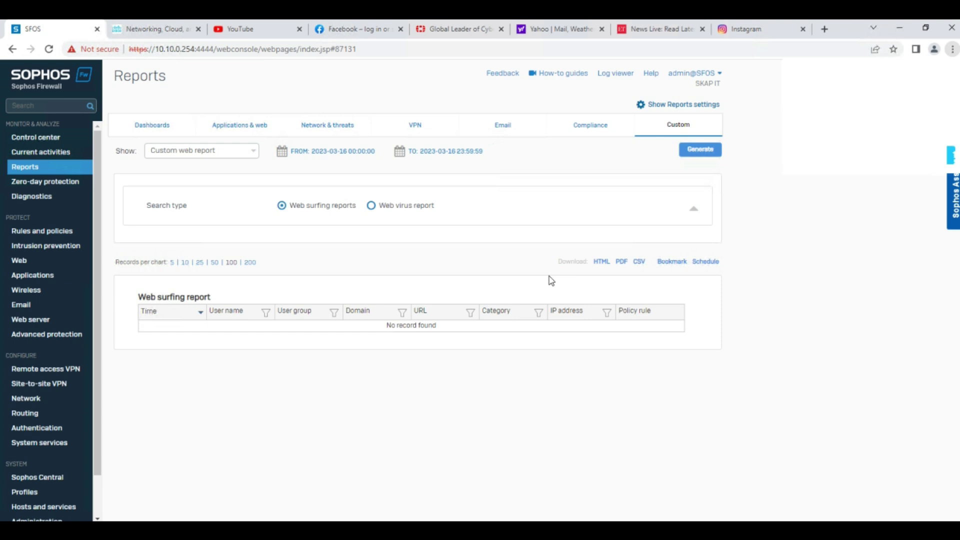
Show Web filter logs in Log viewer and scroll right to the URL and category columns.
{"action": "left_click", "coordinate": [609, 76]}
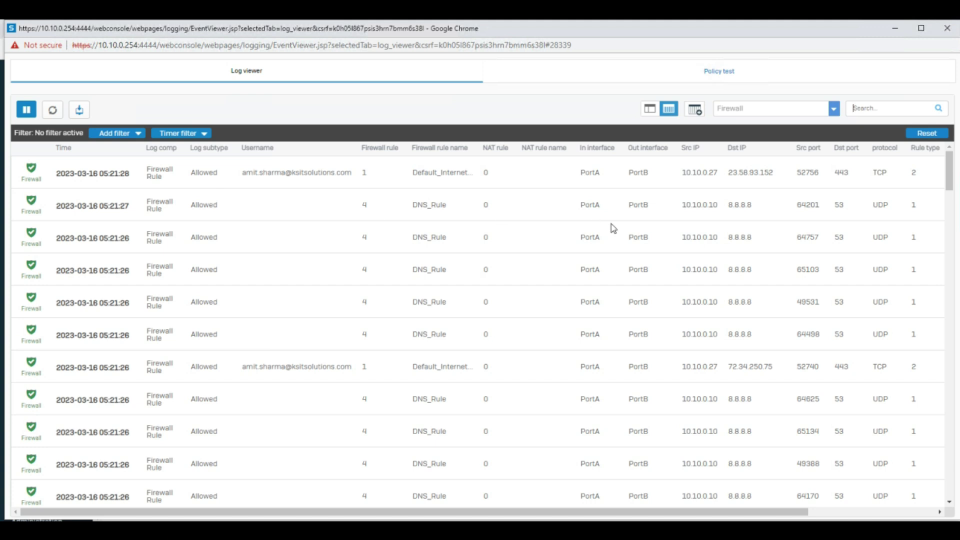
{"action": "left_click", "coordinate": [774, 111]}
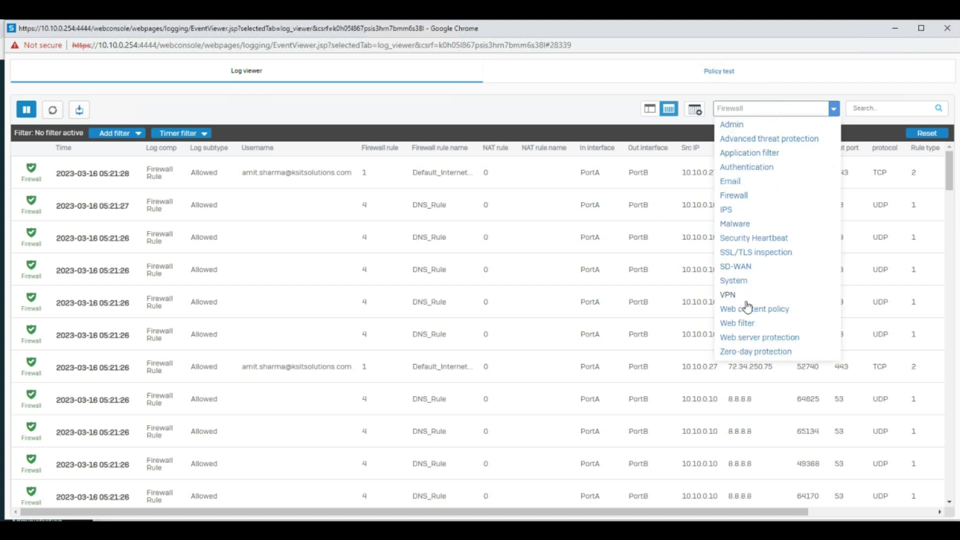
{"action": "left_click", "coordinate": [747, 324]}
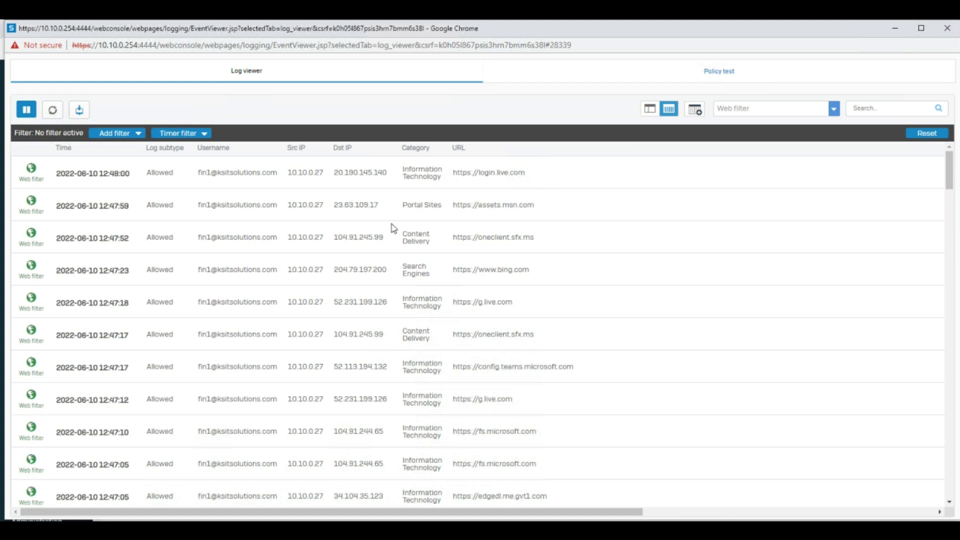
{"action": "scroll", "coordinate": [564, 214], "scroll_direction": "right", "scroll_amount": 5}
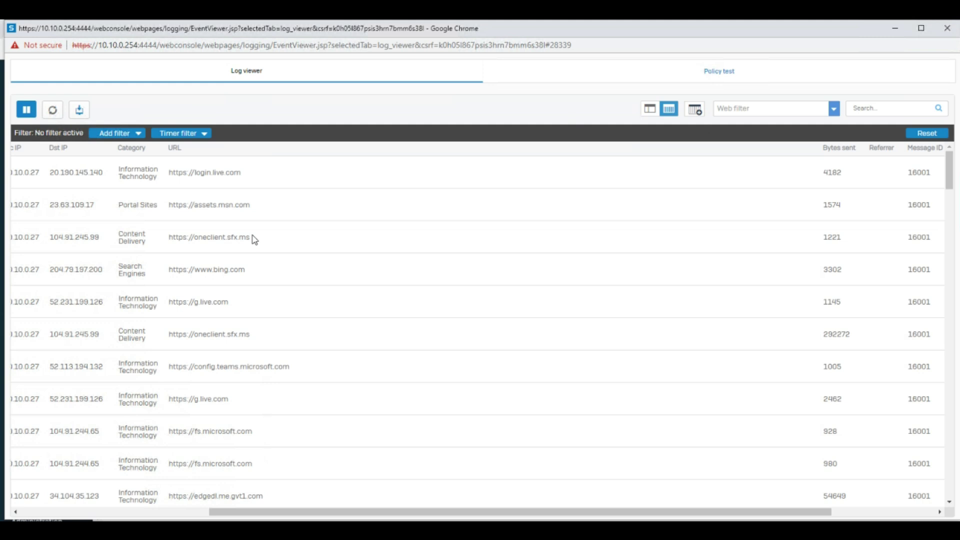
{"action": "left_click", "coordinate": [768, 111]}
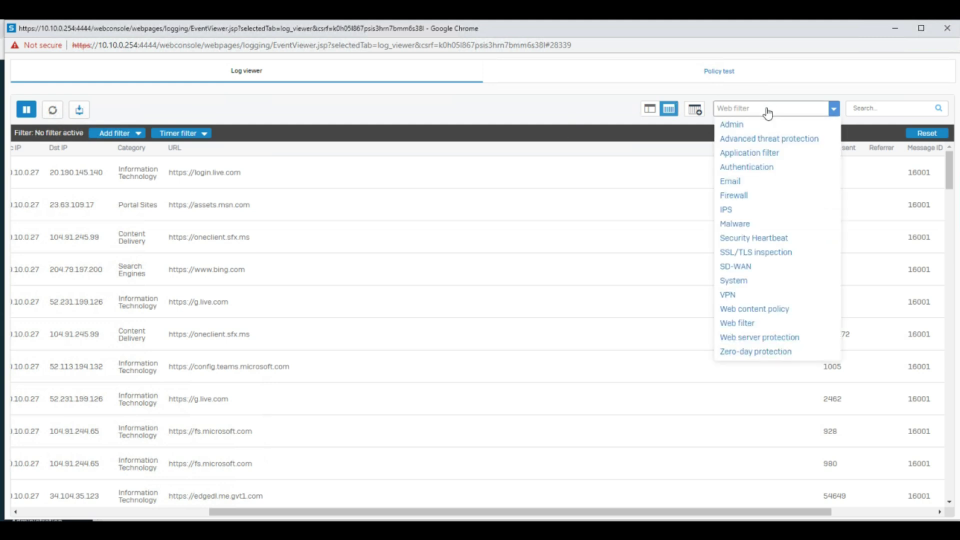
Show Application filter logs and highlight the Gaming category of a denied Xbox LIVE entry.
{"action": "left_click", "coordinate": [750, 153]}
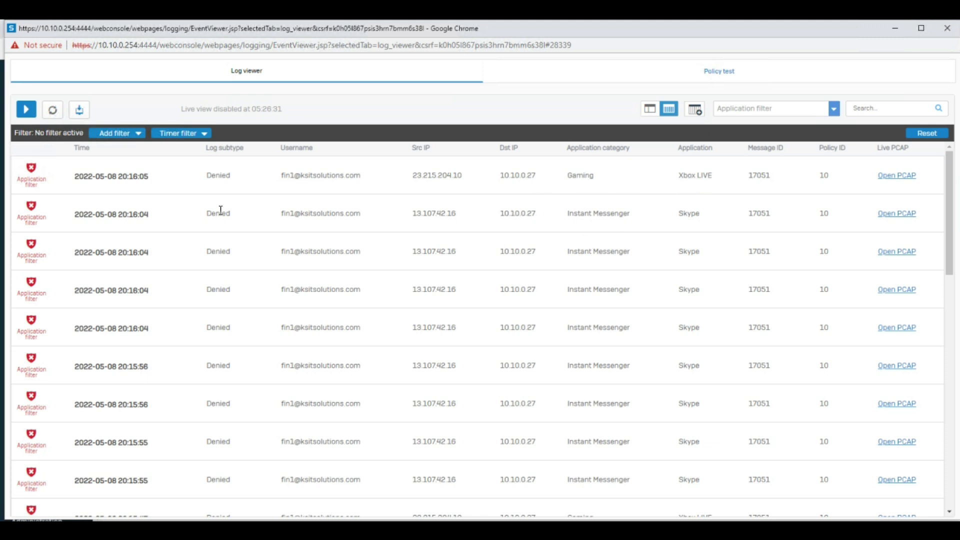
{"action": "mouse_move", "coordinate": [25, 209]}
{"action": "mouse_move", "coordinate": [23, 191]}
{"action": "left_click_drag", "start_coordinate": [952, 211], "coordinate": [956, 300]}
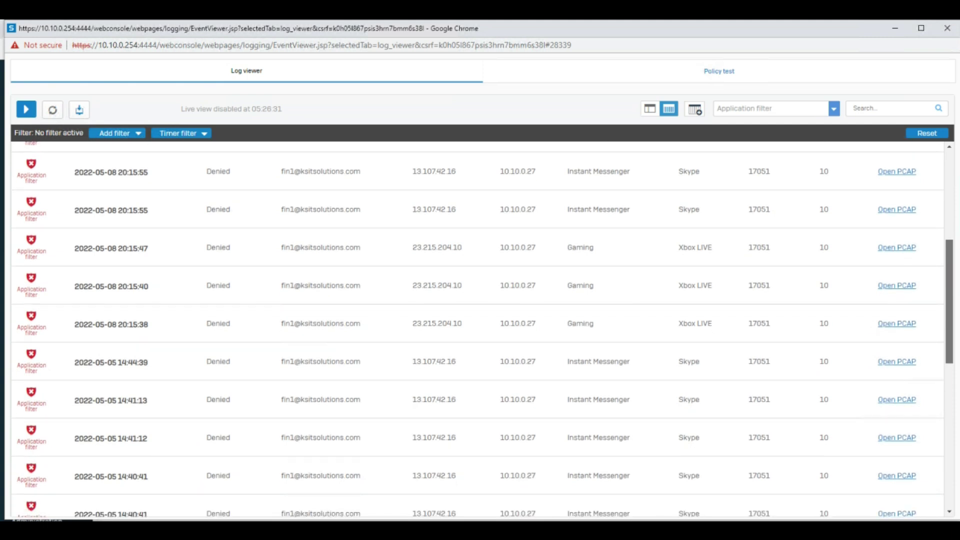
{"action": "double_click", "coordinate": [570, 288]}
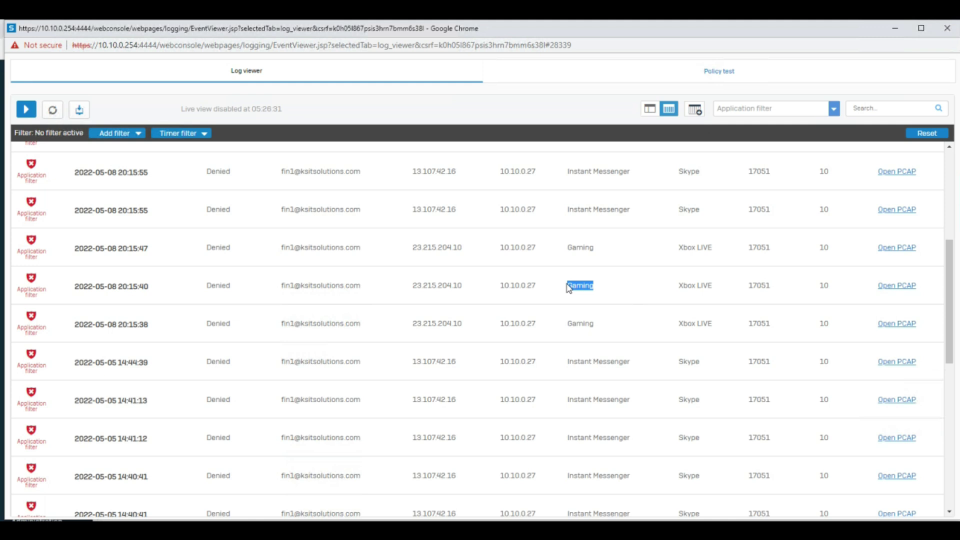